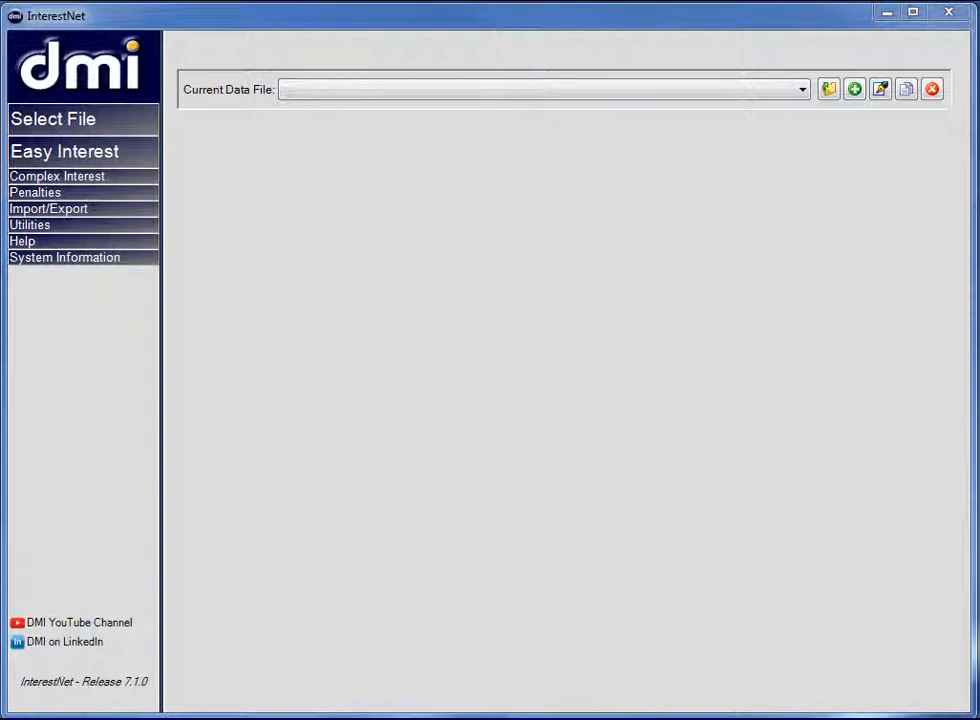
# Start a Failure to File/Pay penalty and create the data file Demonstration File.DMI in the Tutorials folder.
pyautogui.click(14, 195)
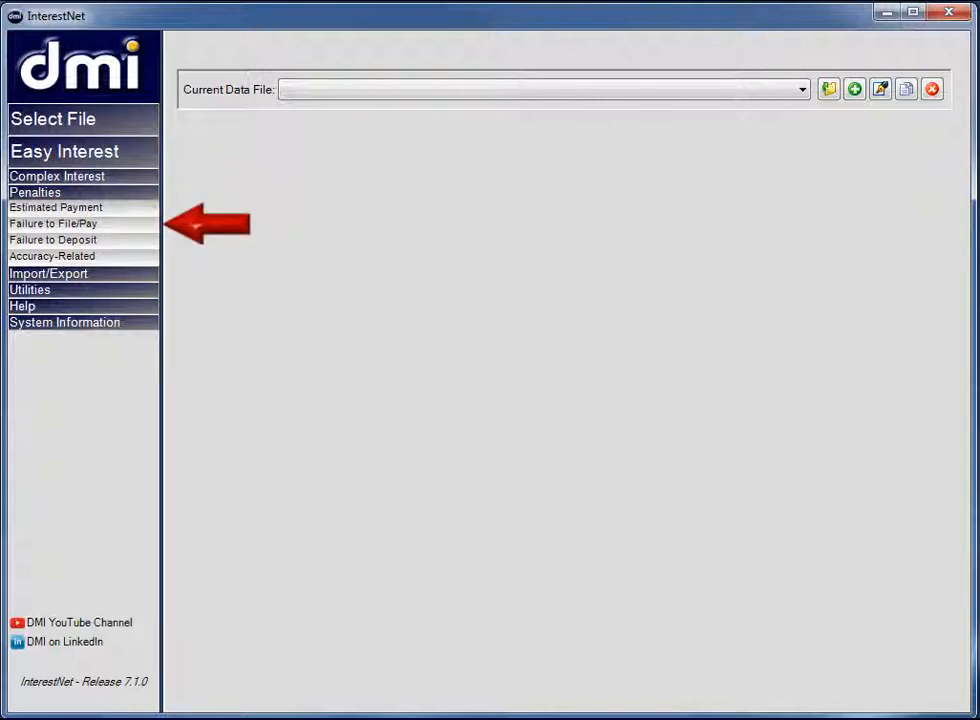
pyautogui.click(22, 225)
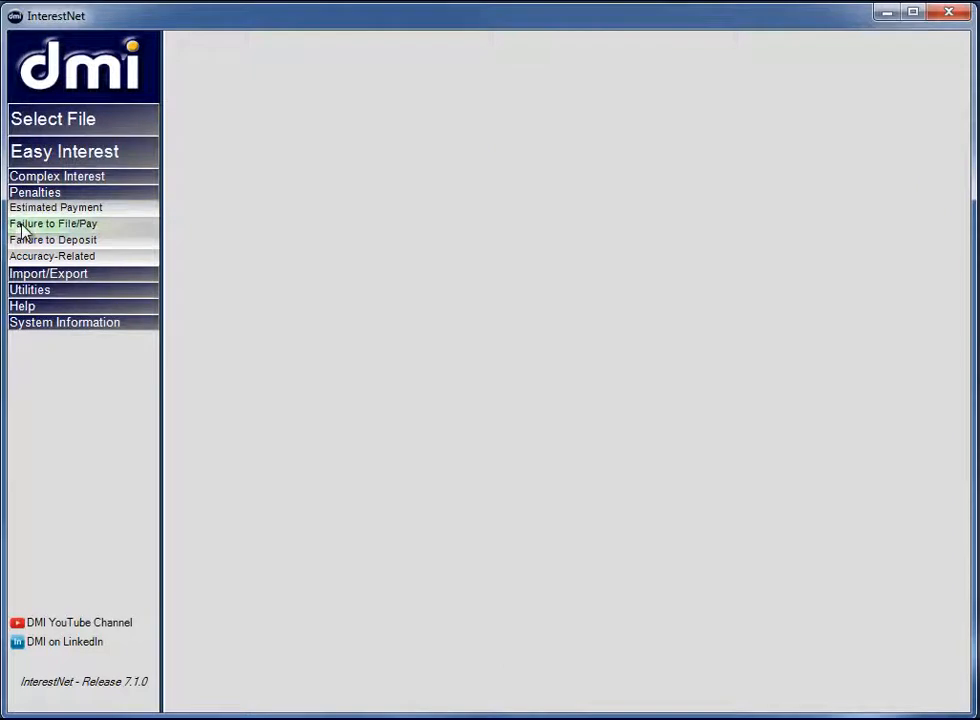
pyautogui.click(599, 397)
pyautogui.write('Demonstration File')
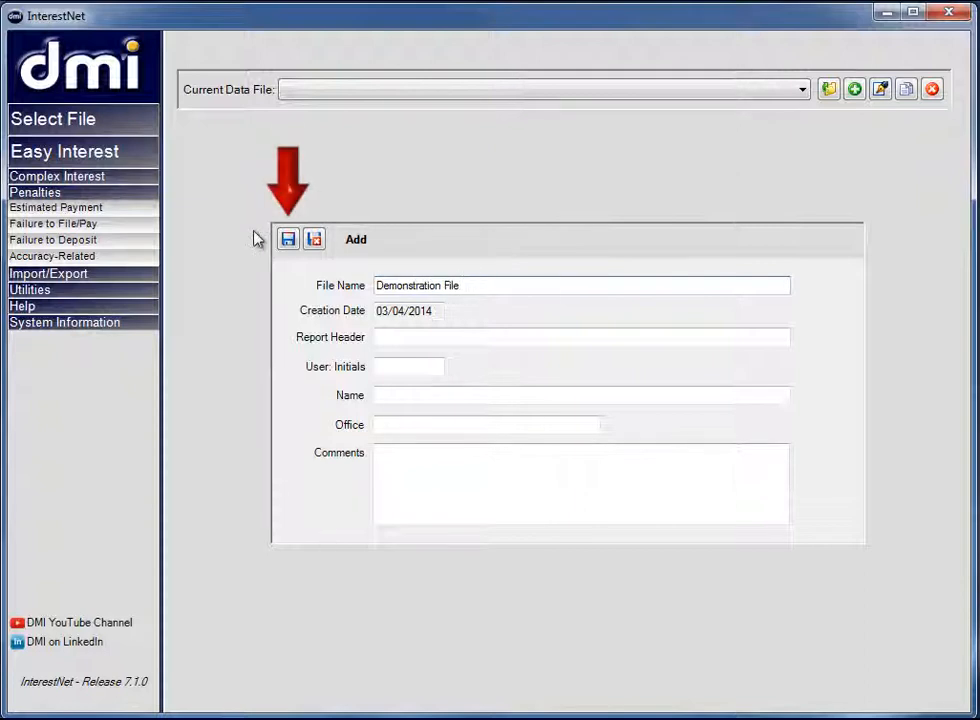
pyautogui.click(288, 239)
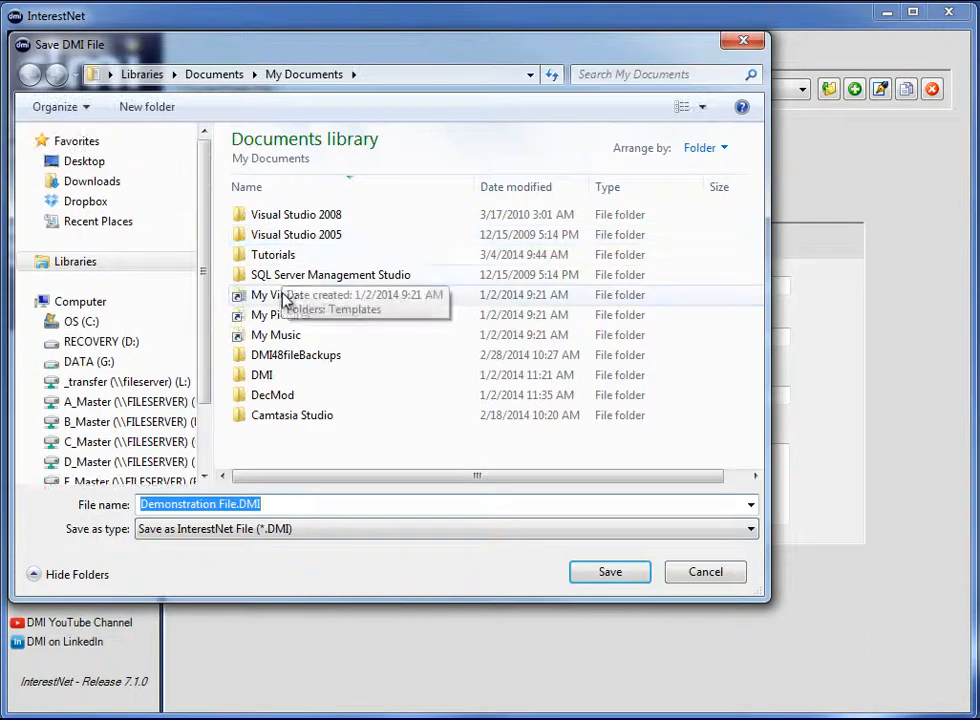
pyautogui.doubleClick(278, 255)
pyautogui.click(612, 574)
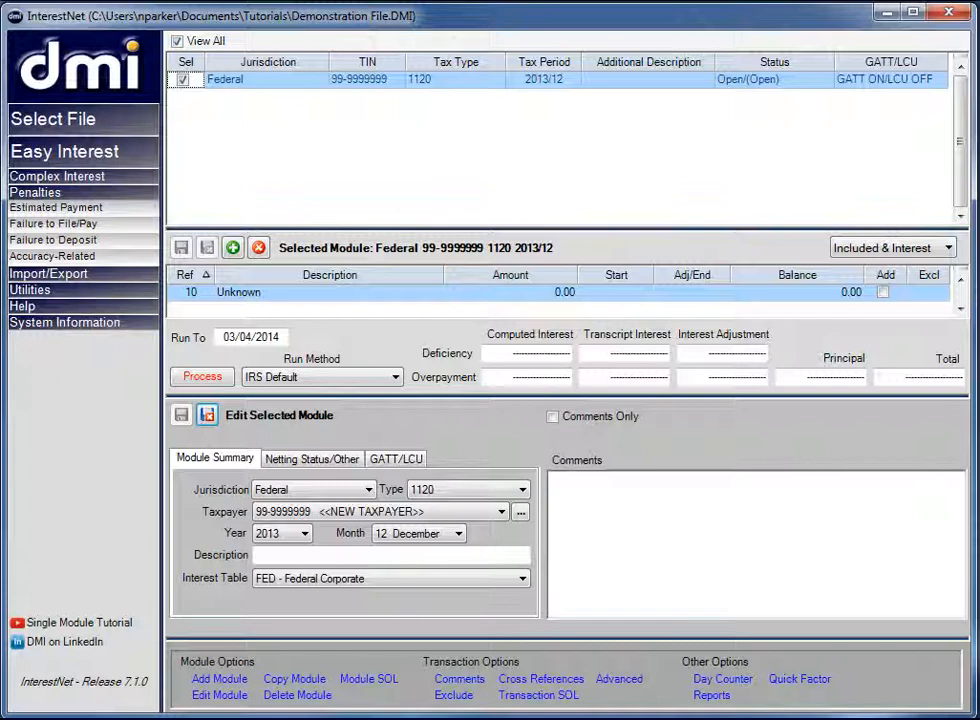
# Set the module to Federal jurisdiction, tax type 1040 and year 2011.
pyautogui.click(369, 489)
pyautogui.click(386, 495)
pyautogui.click(522, 489)
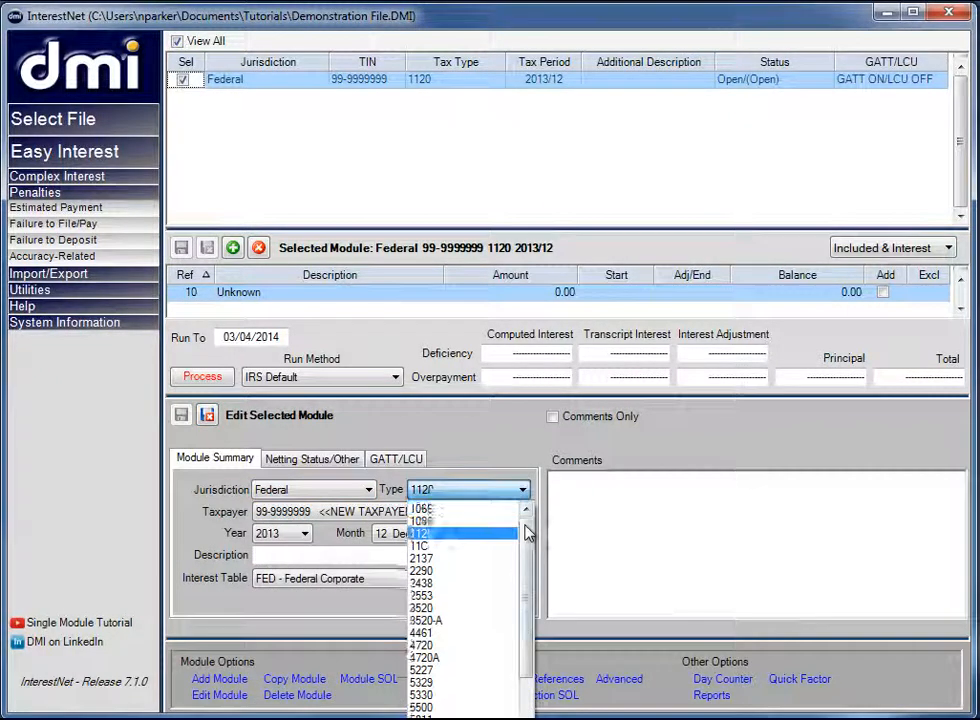
pyautogui.click(462, 507)
pyautogui.click(305, 533)
pyautogui.click(300, 576)
# Enter the taxpayer's name as the module description and save the module.
pyautogui.click(308, 550)
pyautogui.write('Joe Tax')
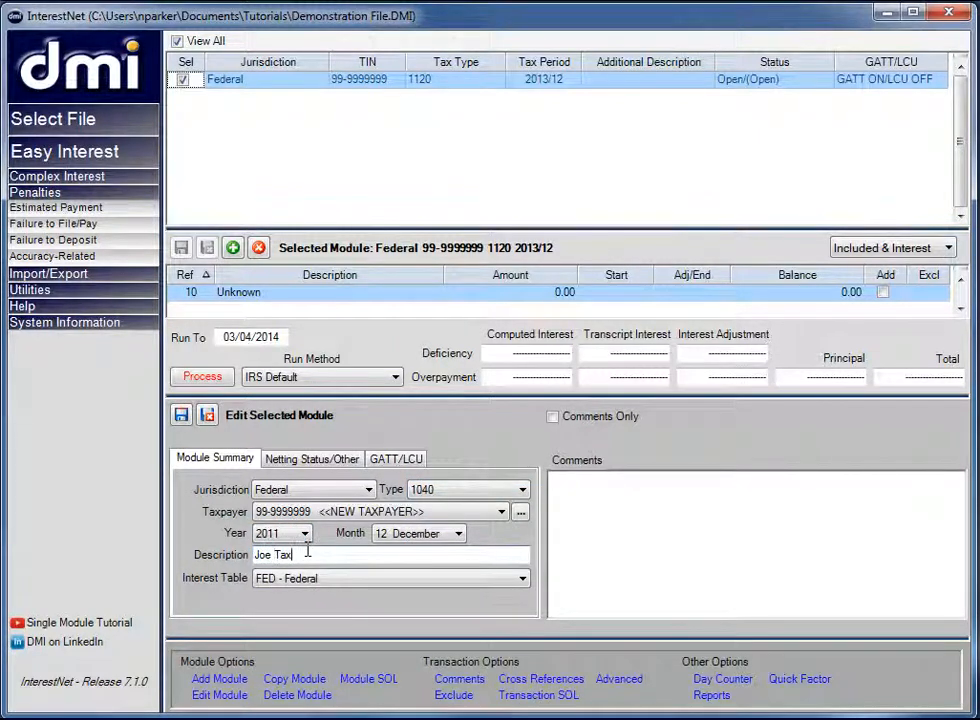
pyautogui.write('payer')
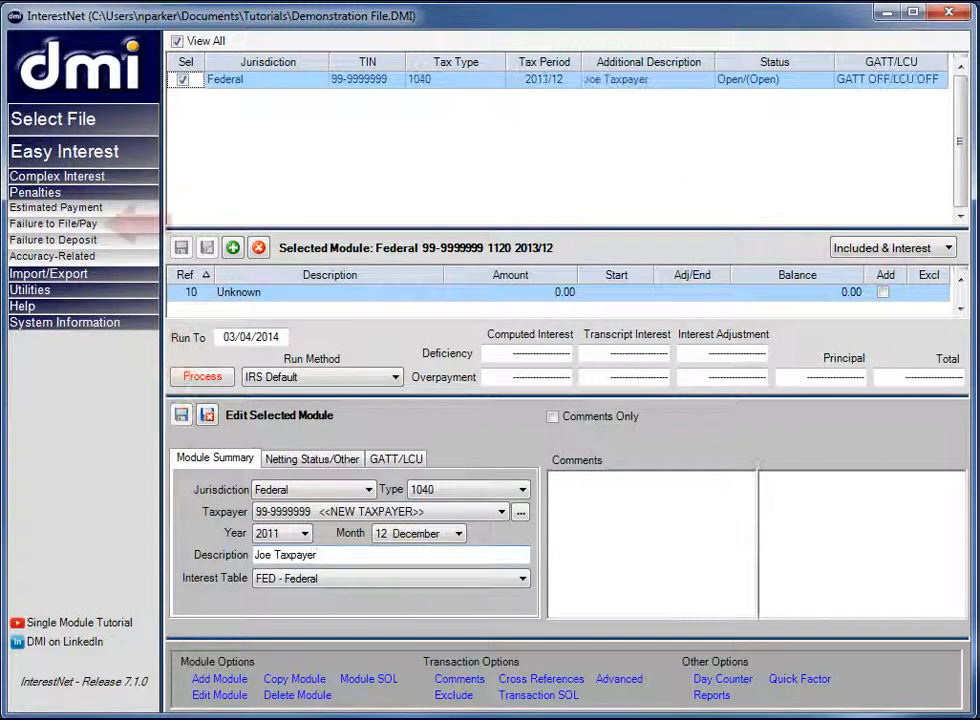
pyautogui.click(181, 415)
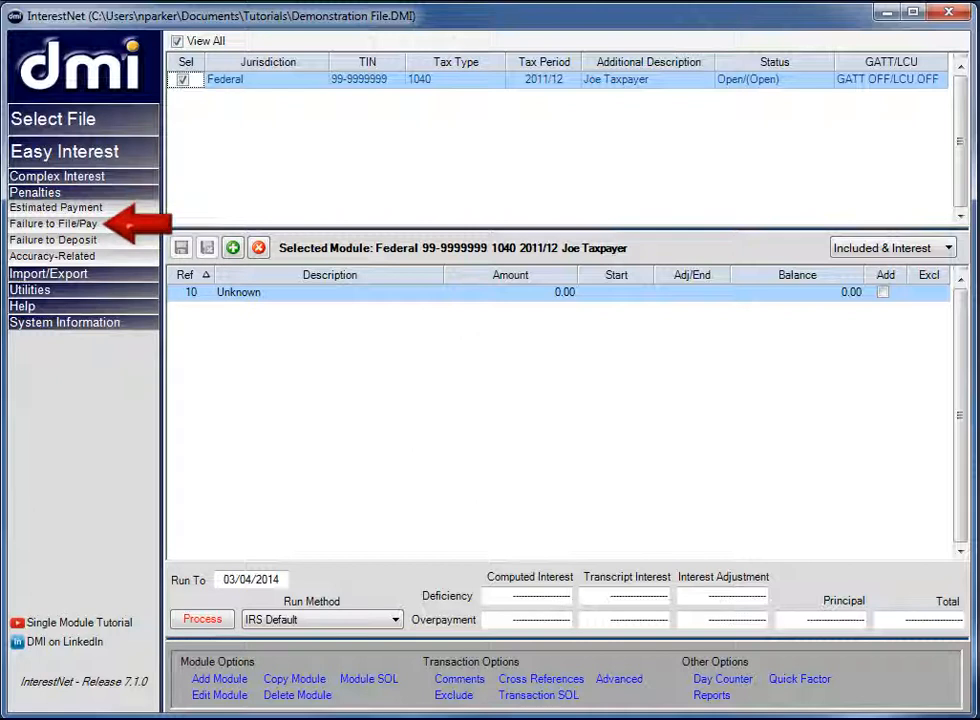
# Enable the Failure to File penalty for the module, with return received date 07/11/2012 and marked as an income tax return.
pyautogui.click(50, 225)
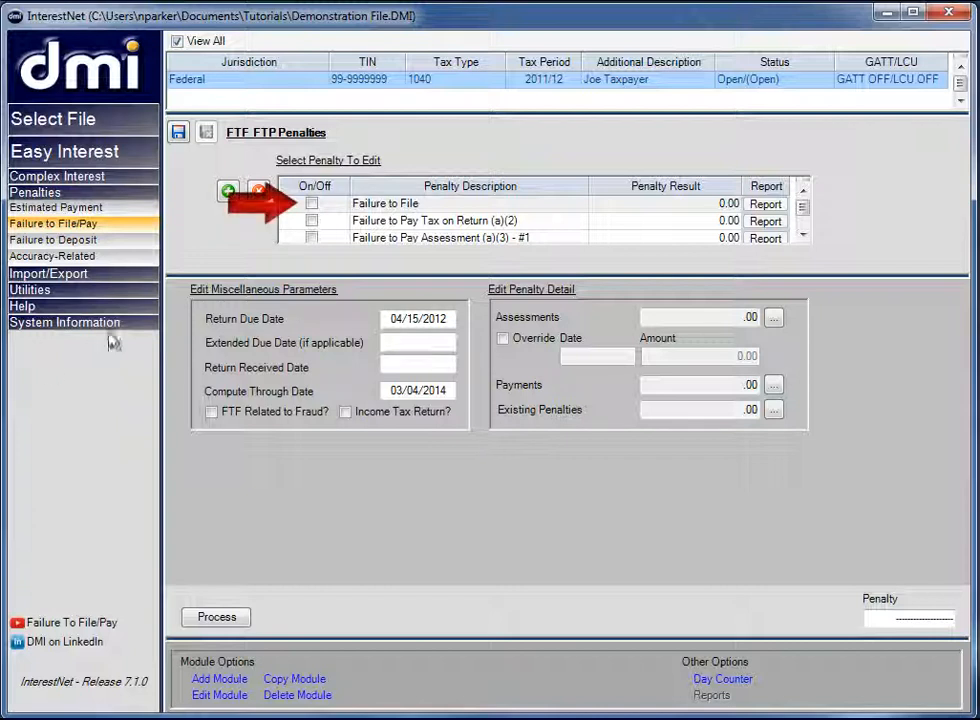
pyautogui.click(312, 204)
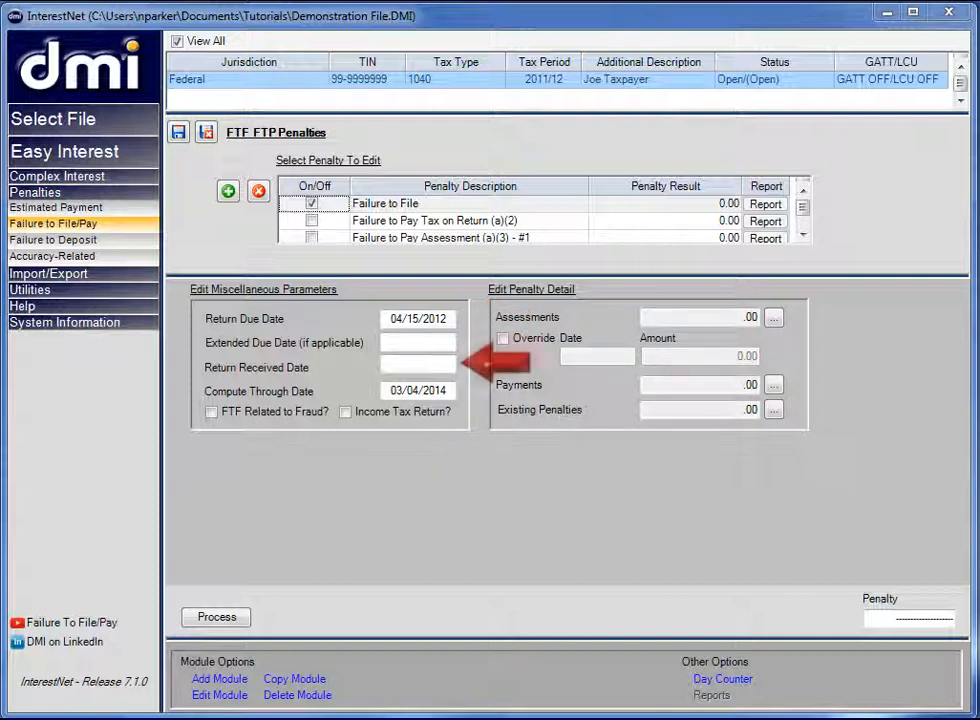
pyautogui.click(418, 364)
pyautogui.write('07/11/2012')
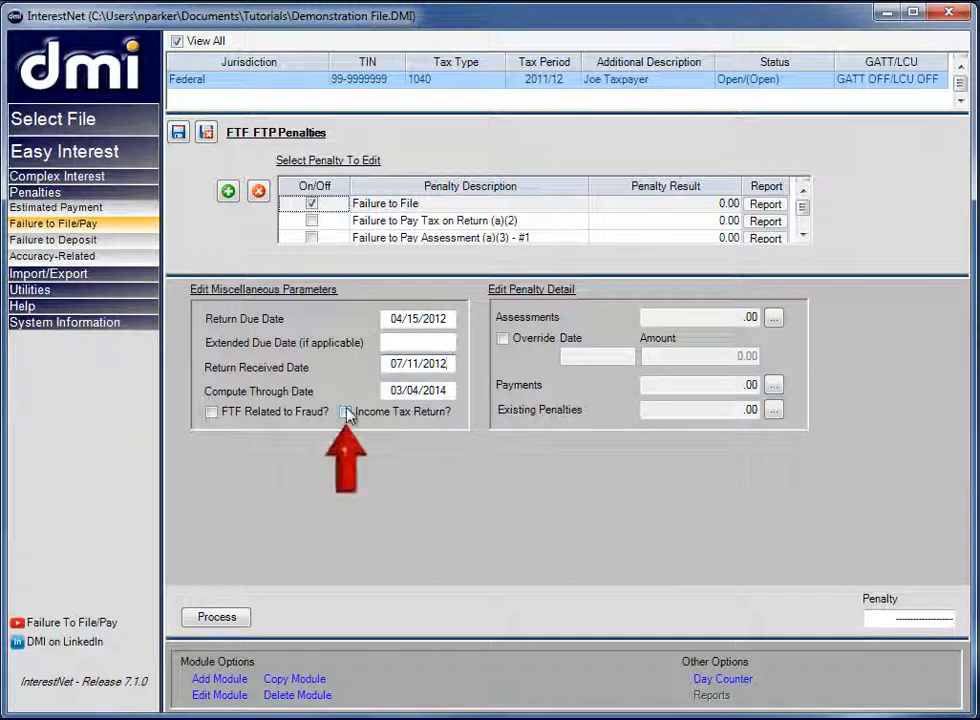
pyautogui.click(346, 412)
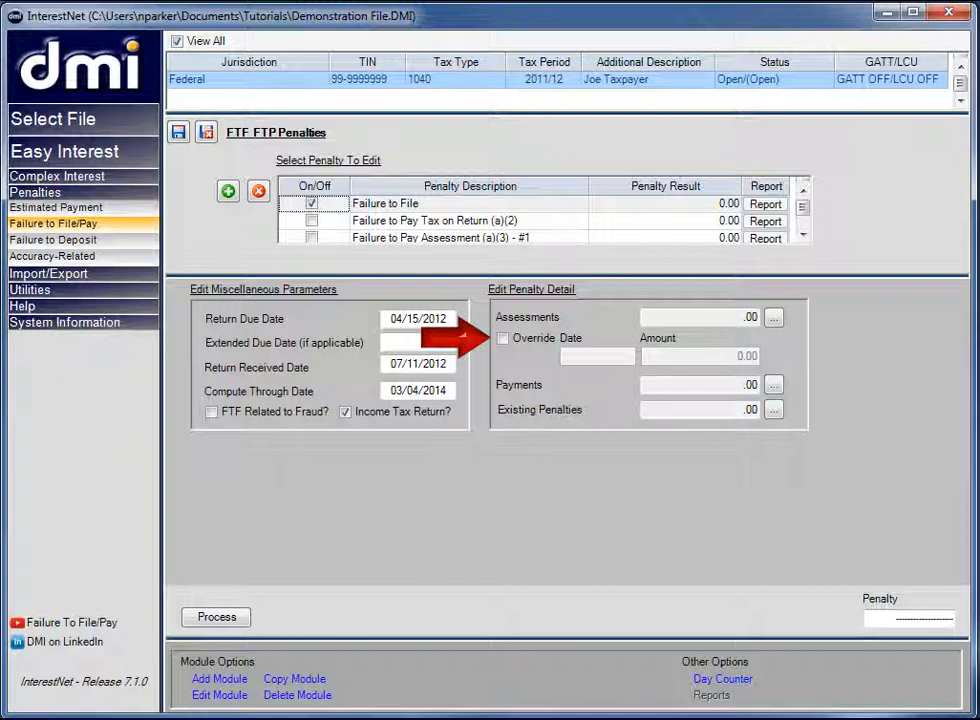
# Override the penalty's assessments with the date 04/15/2012 and the amount 35,000.00.
pyautogui.click(503, 338)
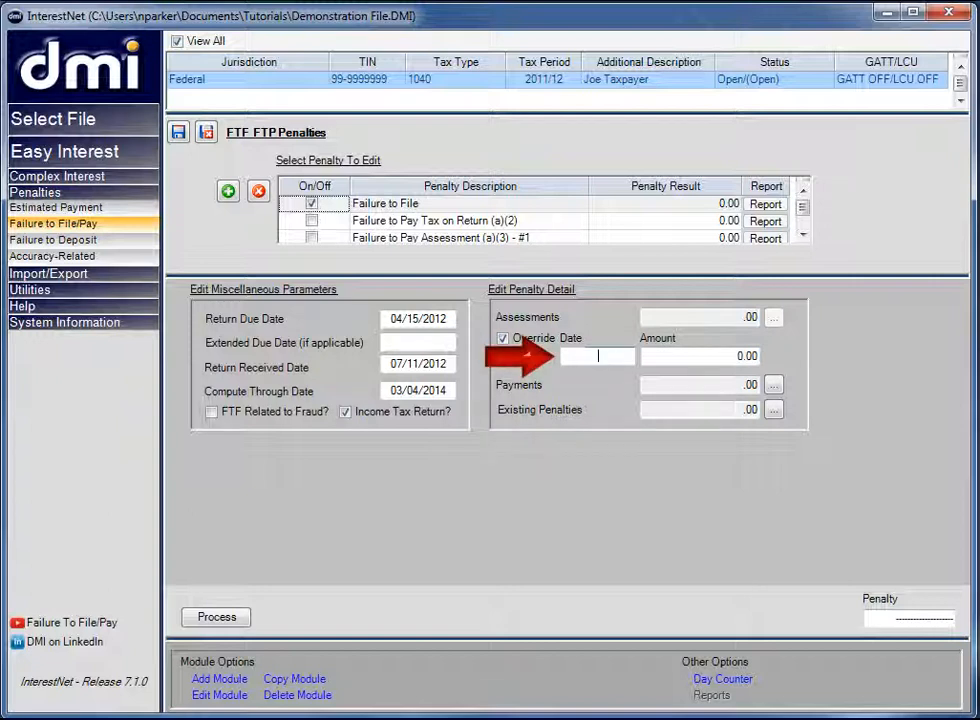
pyautogui.write('04/15/2012')
pyautogui.press('Tab')
pyautogui.write('35000')
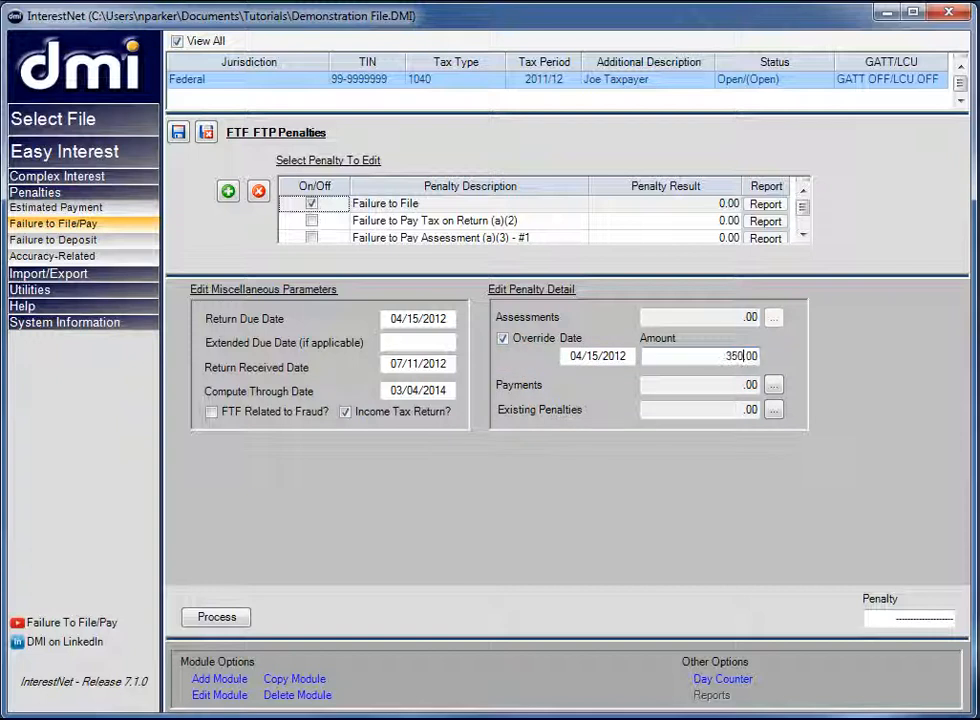
pyautogui.press('Tab')
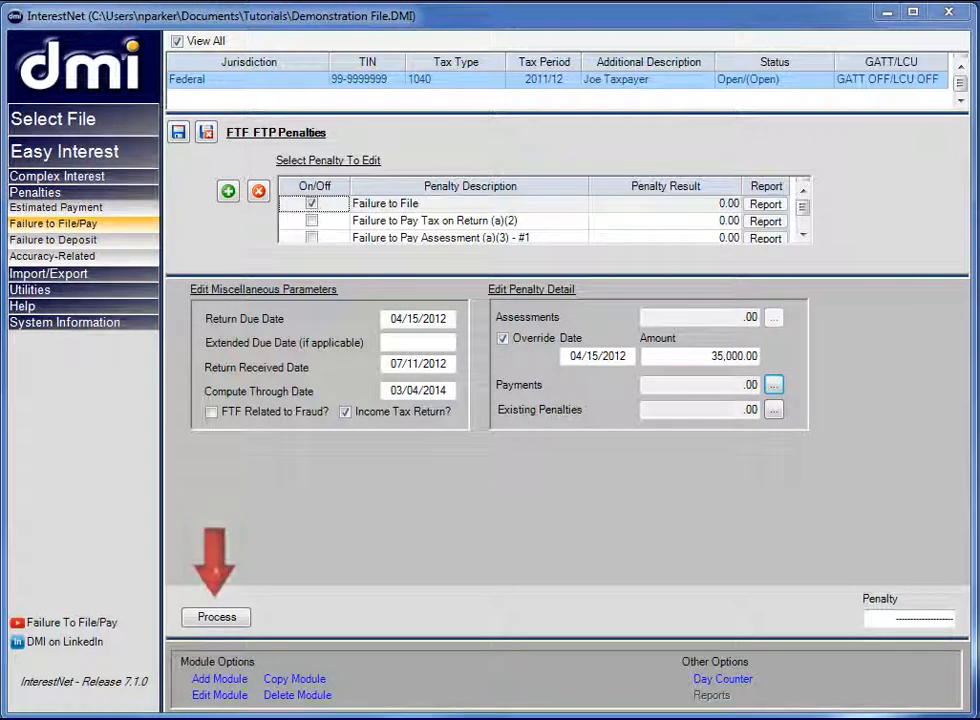
# Process the Failure to File penalty, open its report and close the penalty results.
pyautogui.click(240, 619)
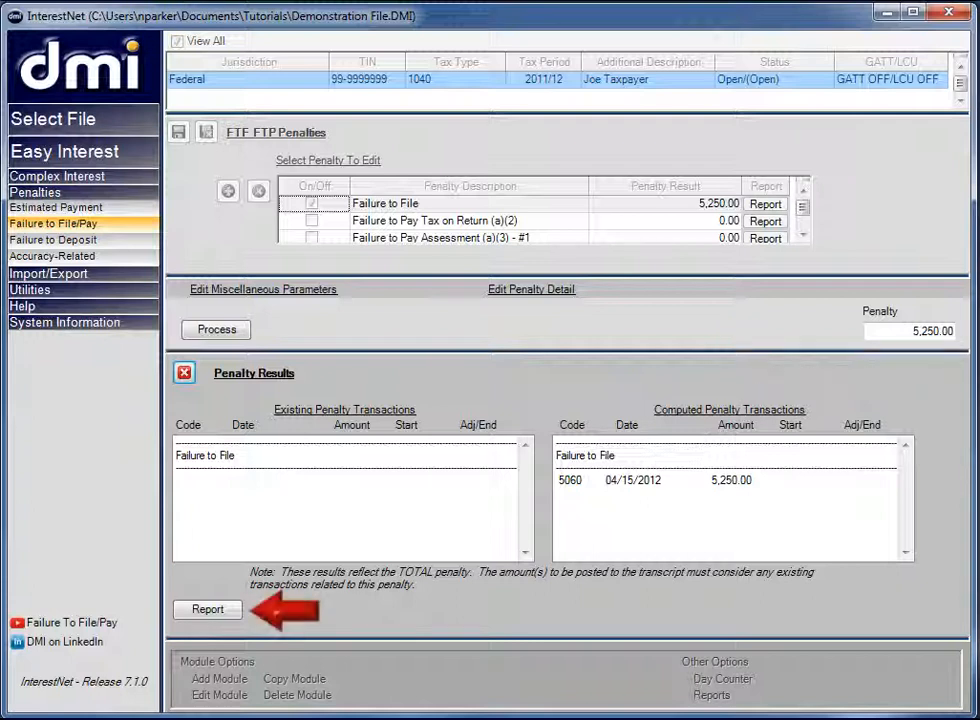
pyautogui.click(222, 618)
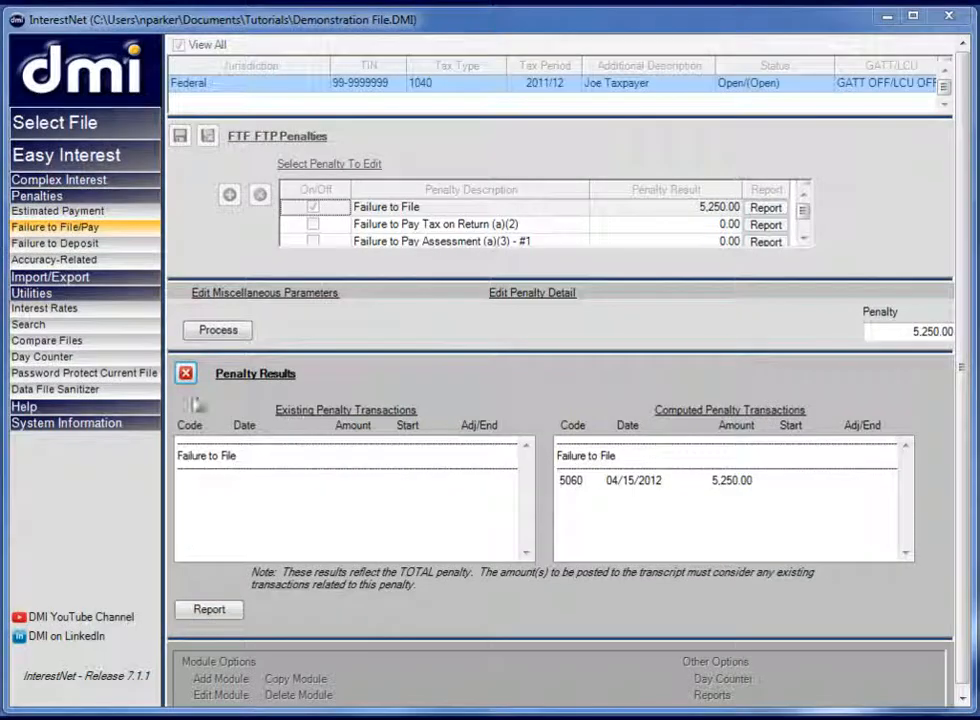
pyautogui.click(186, 376)
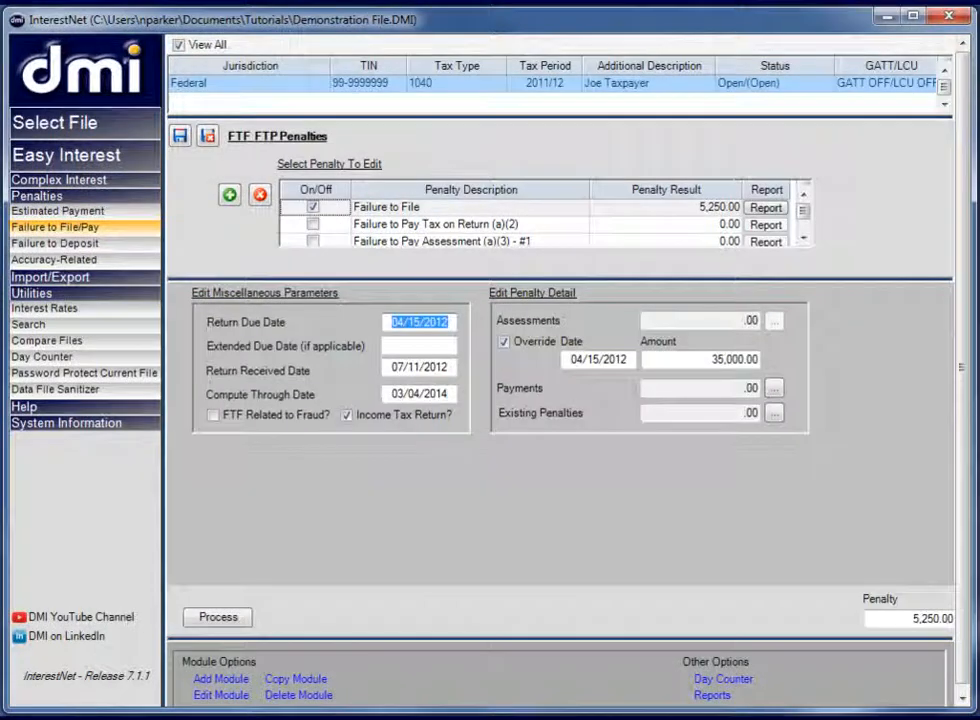